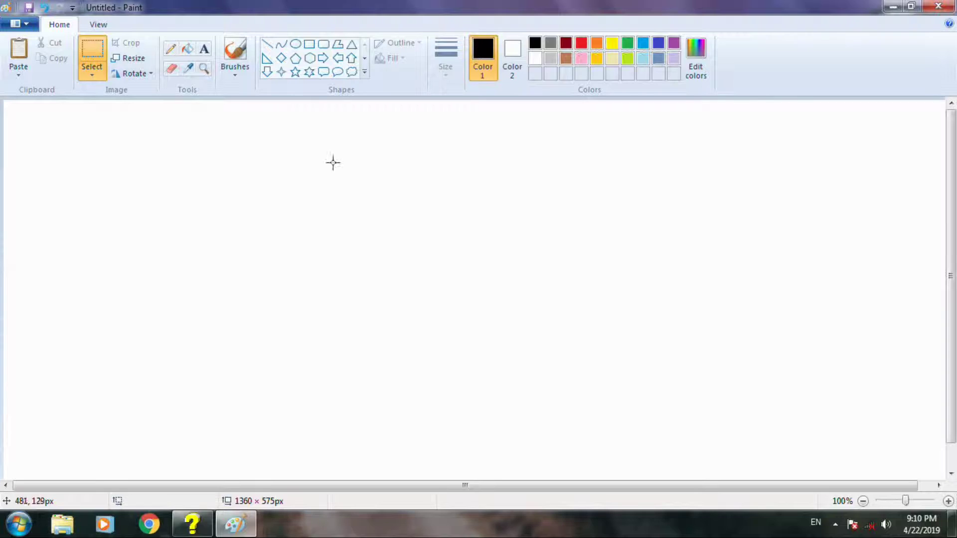
Draw a circle about 226 × 233 px in the upper middle of the canvas.
click(295, 43)
drag(285, 145, 444, 308)
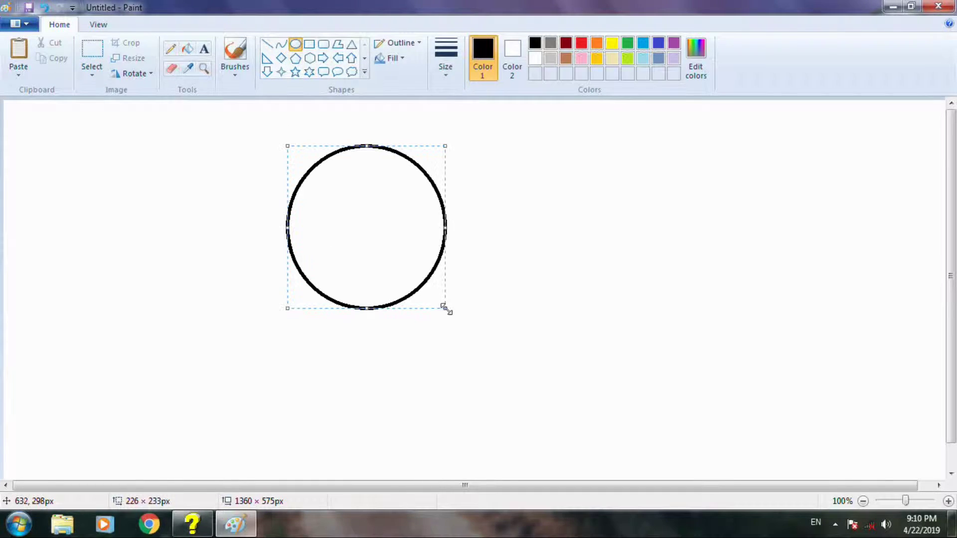
click(560, 287)
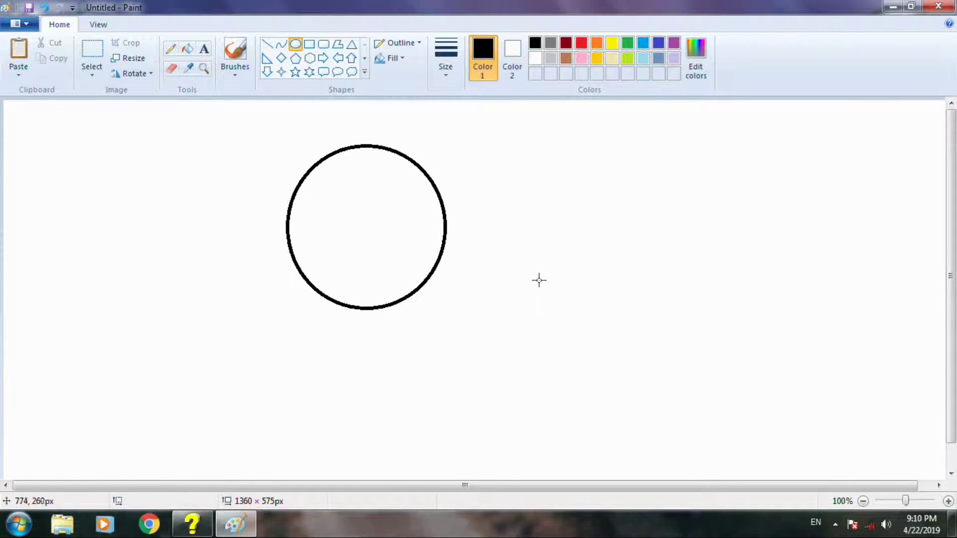
Copy the circle with a rectangular selection of about 374 × 319 px and place the pasted copy at its lower right.
click(87, 59)
drag(247, 121, 509, 344)
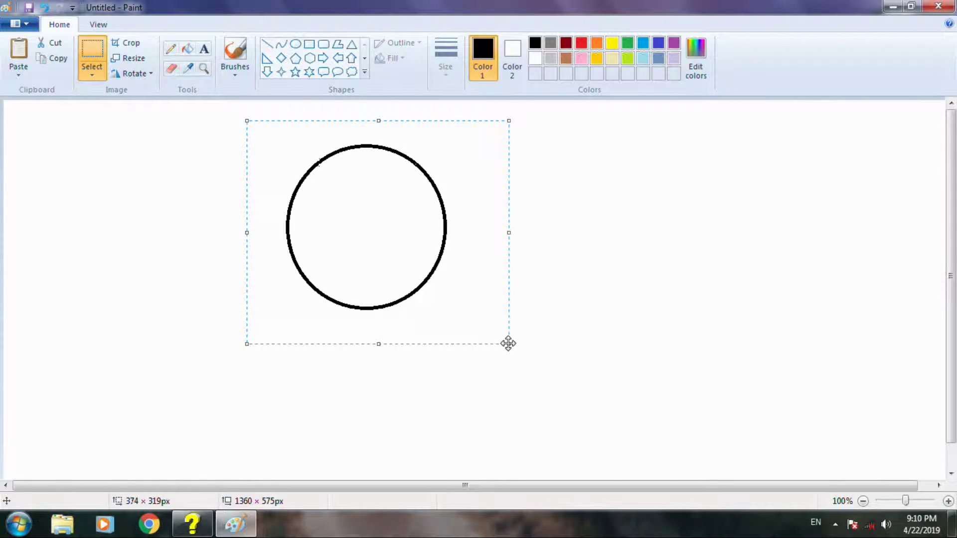
click(56, 59)
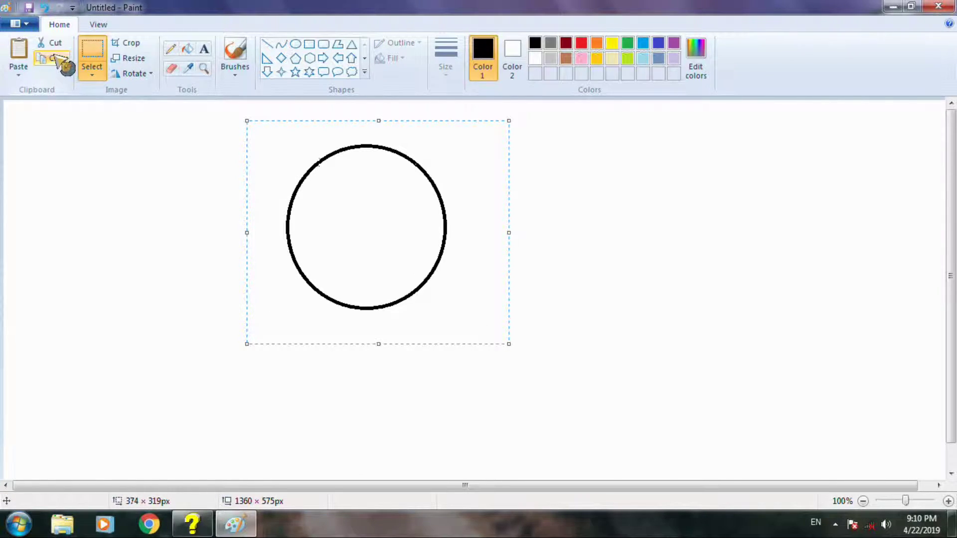
click(20, 55)
mouse_move(91, 187)
mouse_down()
mouse_move(175, 220)
mouse_move(348, 259)
mouse_move(400, 249)
mouse_move(338, 256)
mouse_move(433, 244)
mouse_move(374, 293)
mouse_move(421, 225)
mouse_move(372, 291)
mouse_move(374, 241)
mouse_move(382, 259)
mouse_move(472, 297)
mouse_move(558, 271)
mouse_up()
Paste another copy of the circle and place it to the left of the original.
click(51, 58)
click(18, 62)
mouse_move(86, 188)
mouse_down()
mouse_move(150, 223)
mouse_move(310, 272)
mouse_move(321, 253)
mouse_move(148, 289)
mouse_move(235, 202)
mouse_move(244, 337)
mouse_move(131, 234)
mouse_move(301, 207)
mouse_move(179, 337)
mouse_move(69, 224)
mouse_up()
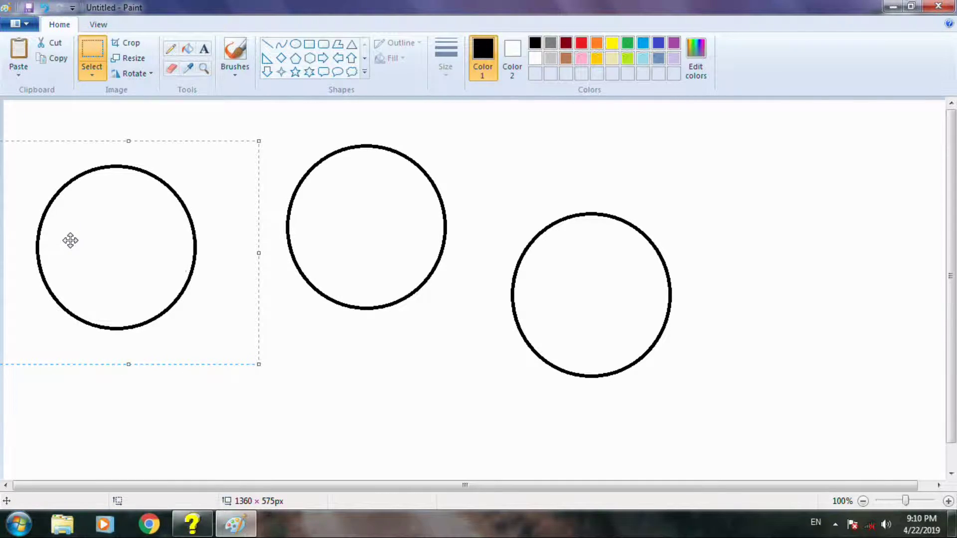
Turn on transparent selection and move the pasted circle so it overlaps the original circle.
click(92, 75)
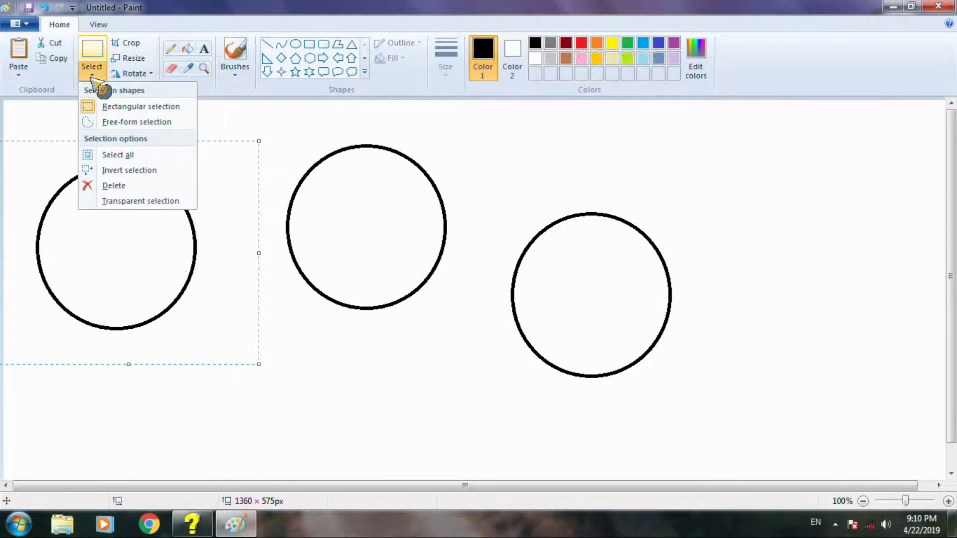
click(123, 204)
drag(120, 203, 367, 244)
Copy the selected circle and paste five more copies, overlapping them around the original circle.
key(ctrl+c)
click(18, 52)
drag(59, 149, 341, 238)
click(19, 53)
drag(85, 167, 445, 278)
click(18, 53)
drag(173, 182, 502, 253)
click(18, 53)
drag(173, 192, 439, 238)
click(18, 53)
drag(117, 172, 392, 240)
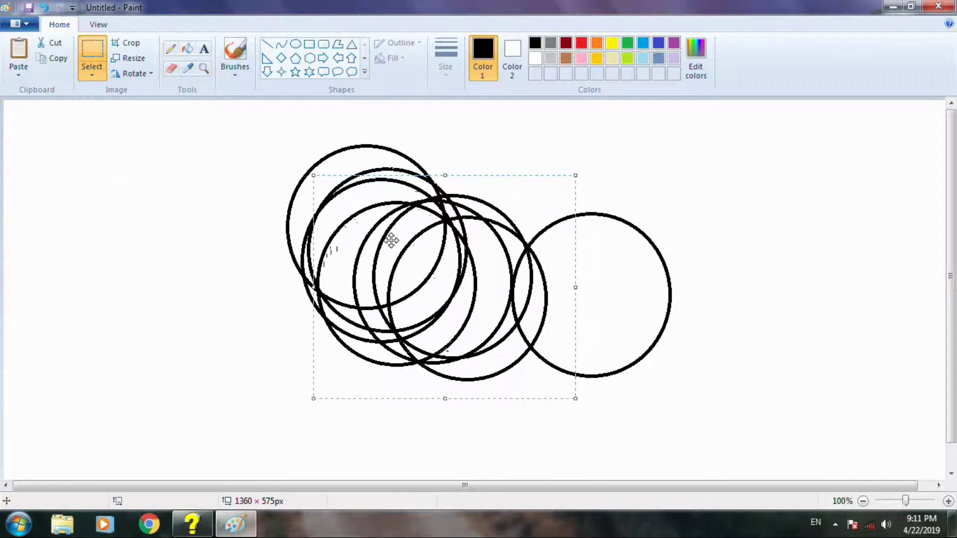
Undo all the pasted copies and the original circle until the canvas is blank.
key(ctrl+z)
key(ctrl+z)
key(ctrl+z)
key(ctrl+z)
key(ctrl+z)
key(ctrl+z)
key(ctrl+z)
key(ctrl+z)
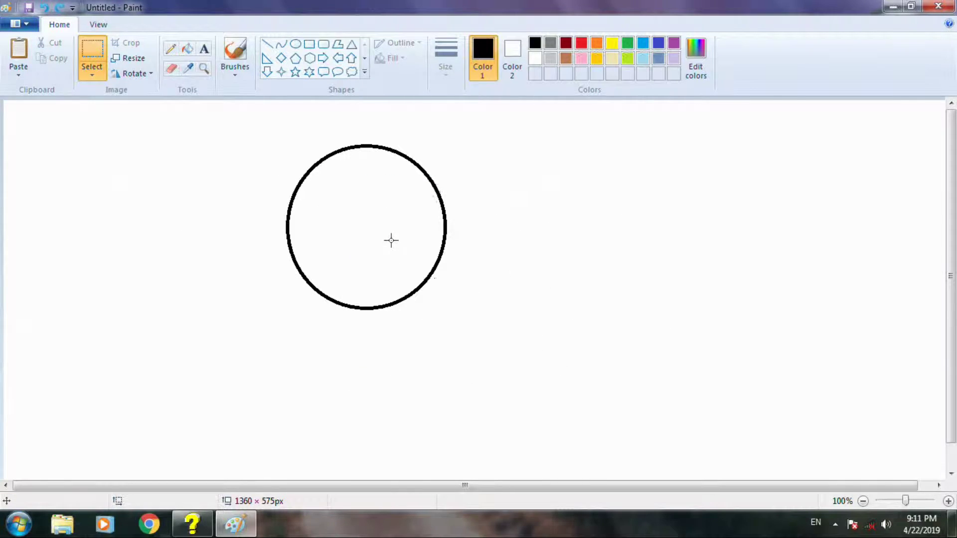
key(ctrl+z)
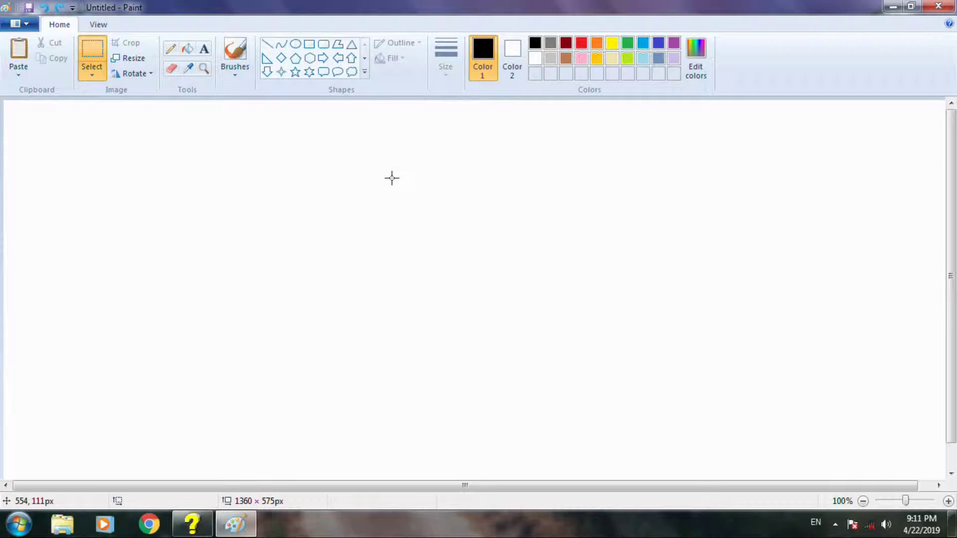
Set the shape outline to No outline.
click(297, 59)
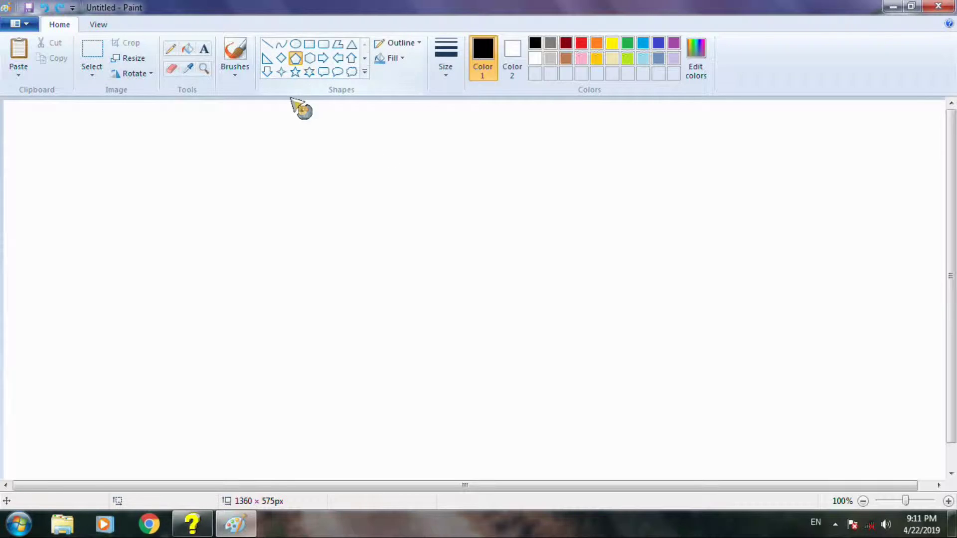
click(401, 43)
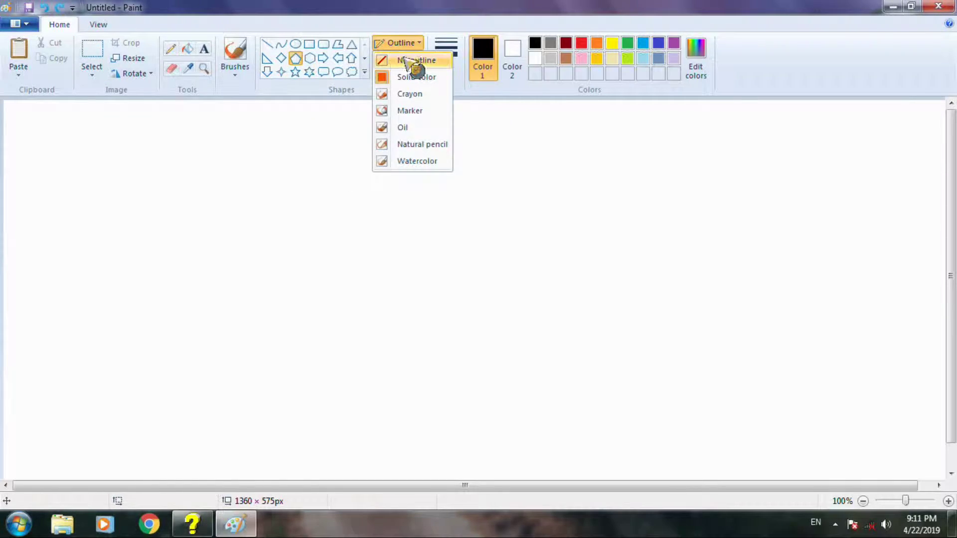
click(402, 76)
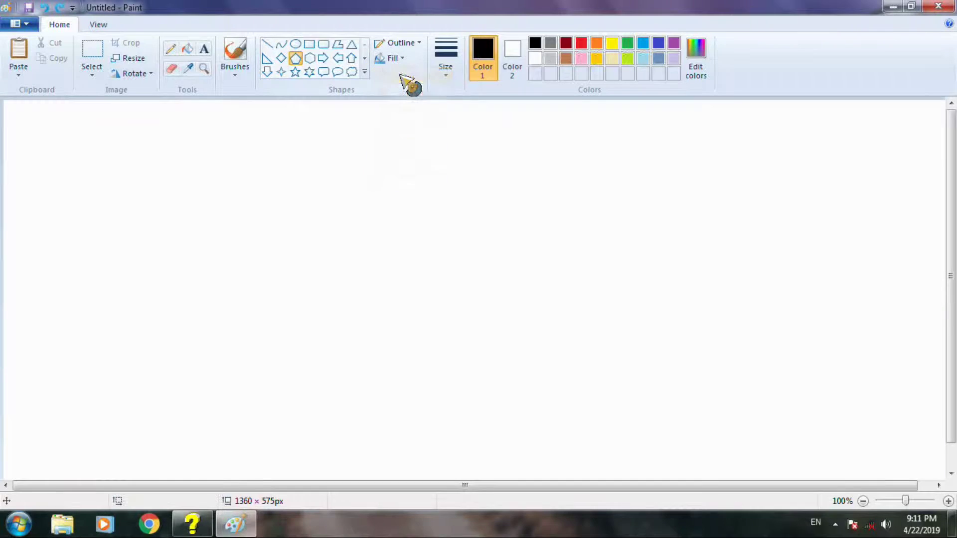
click(281, 45)
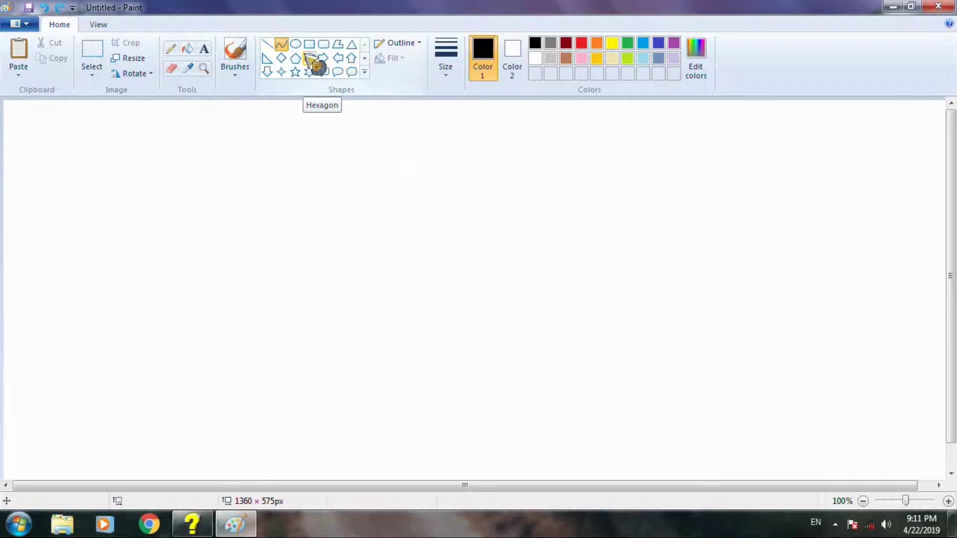
Draw a rectangle about 327 × 344 px and a diamond about 283 × 268 px with no outline.
click(309, 44)
drag(233, 133, 461, 373)
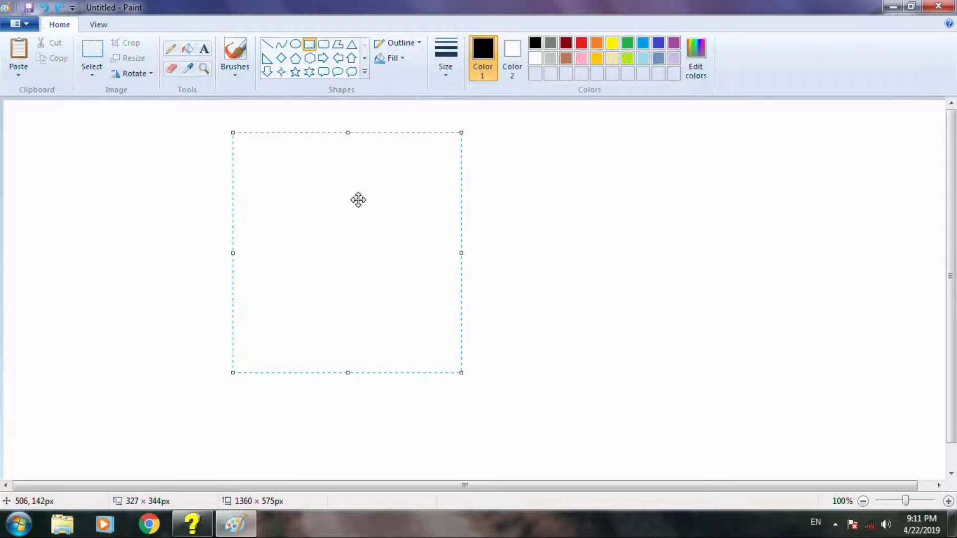
click(284, 60)
drag(236, 129, 434, 316)
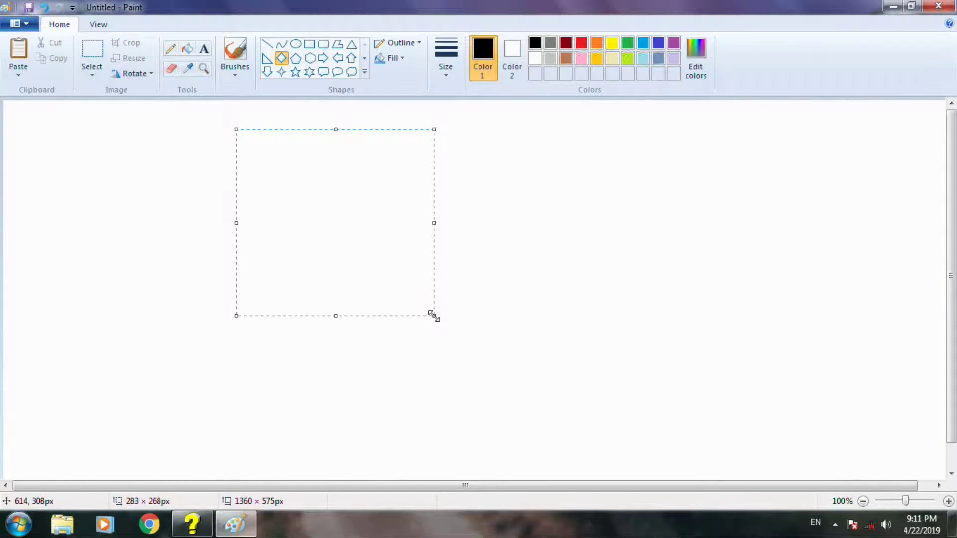
Draw a right arrow about 342 × 271 px, move it to the middle of the canvas and give it a Solid color outline.
click(323, 58)
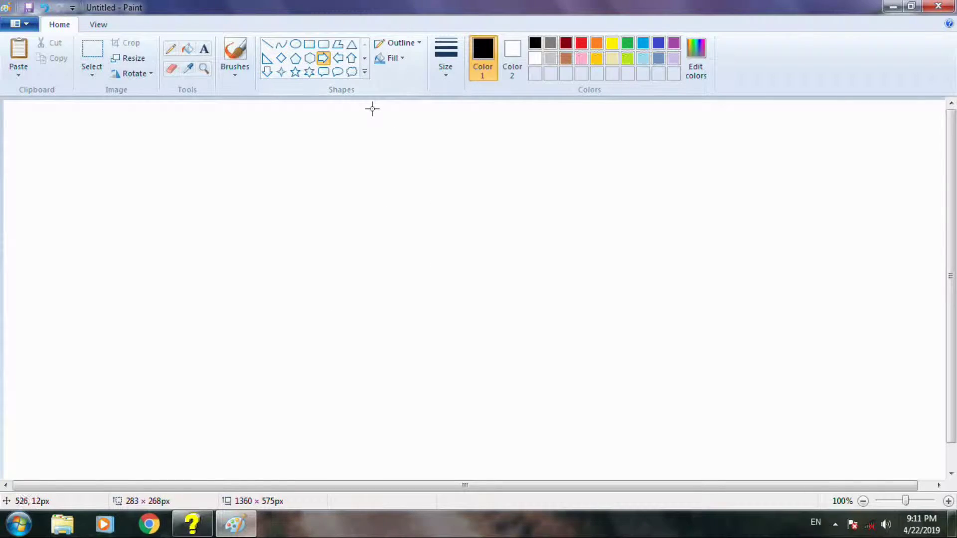
drag(372, 106, 611, 297)
drag(487, 186, 419, 244)
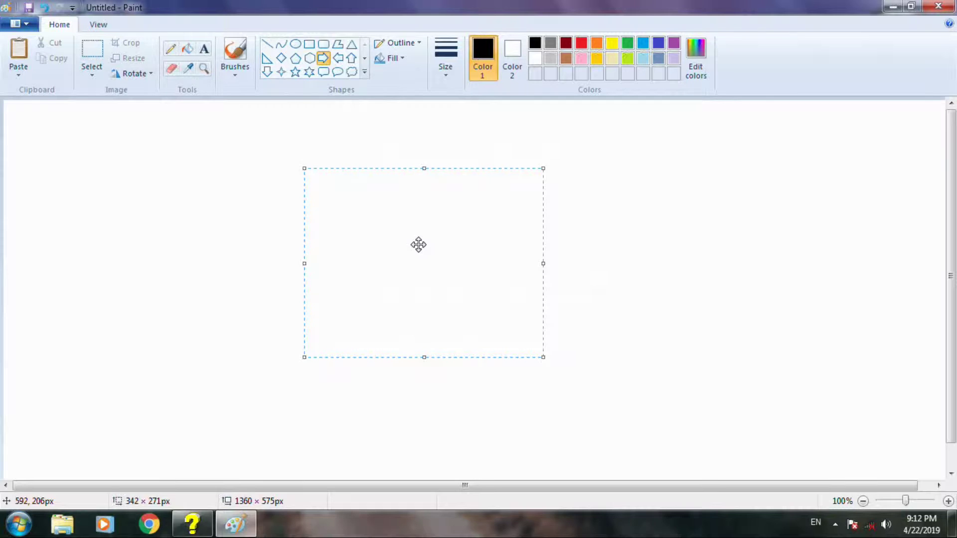
click(401, 44)
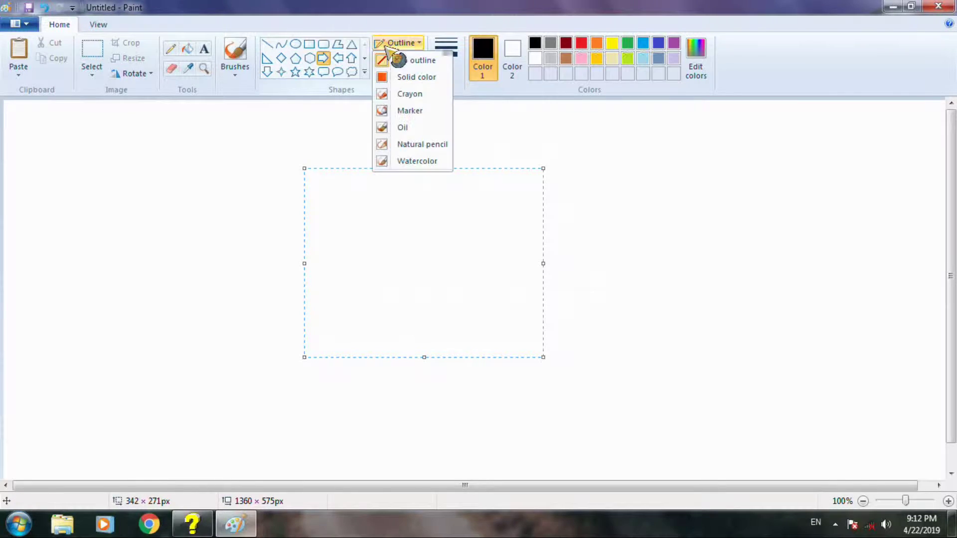
click(398, 78)
Draw an ellipse about 258 × 296 px and move it to the left of the arrow.
click(295, 44)
mouse_move(156, 140)
mouse_down()
mouse_move(269, 299)
mouse_move(335, 346)
mouse_up()
drag(248, 261, 197, 281)
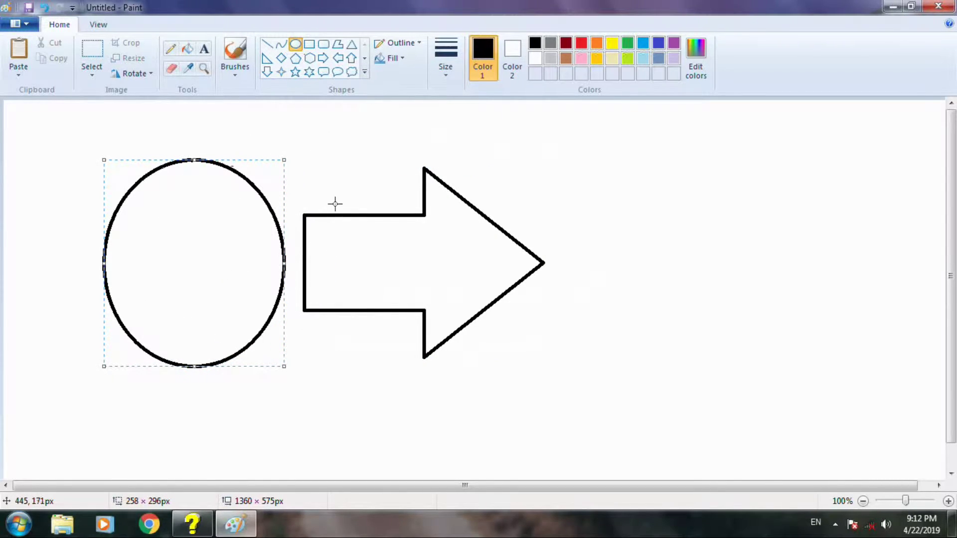
Draw a pentagon placed to the right of the arrow and a rounded rectangle about 301 × 262 px placed over the arrow.
click(295, 59)
drag(318, 117, 520, 290)
drag(450, 218, 672, 261)
click(323, 44)
drag(342, 104, 552, 284)
drag(468, 194, 421, 250)
Draw a small ellipse about 190 × 105 px over the arrow and undo all the drawn shapes.
click(296, 44)
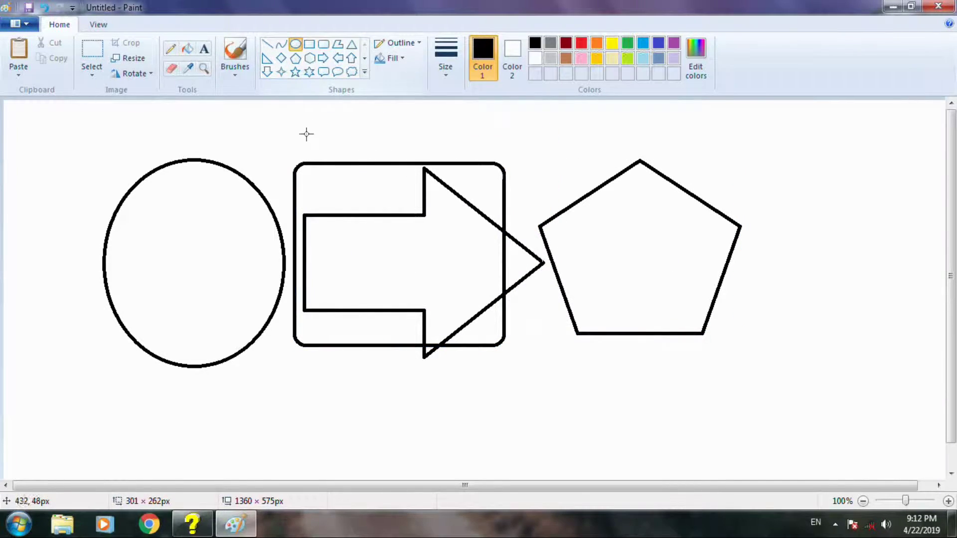
drag(304, 133, 436, 205)
key(ctrl+z)
key(ctrl+z)
key(ctrl+z)
key(ctrl+z)
key(ctrl+z)
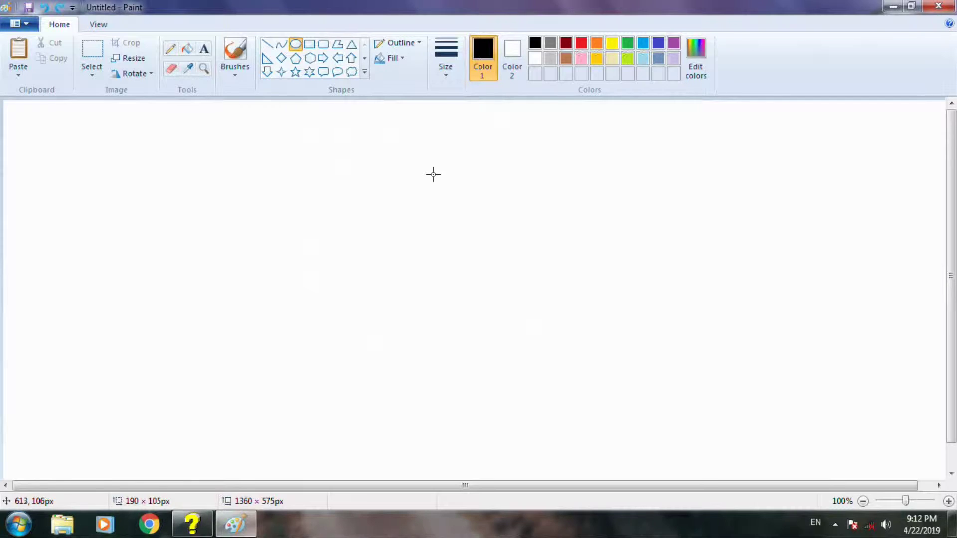
Draw a five-point star about 134 × 175 px and two pentagons overlapping it, the larger about 185 × 204 px.
click(296, 72)
drag(166, 181, 260, 303)
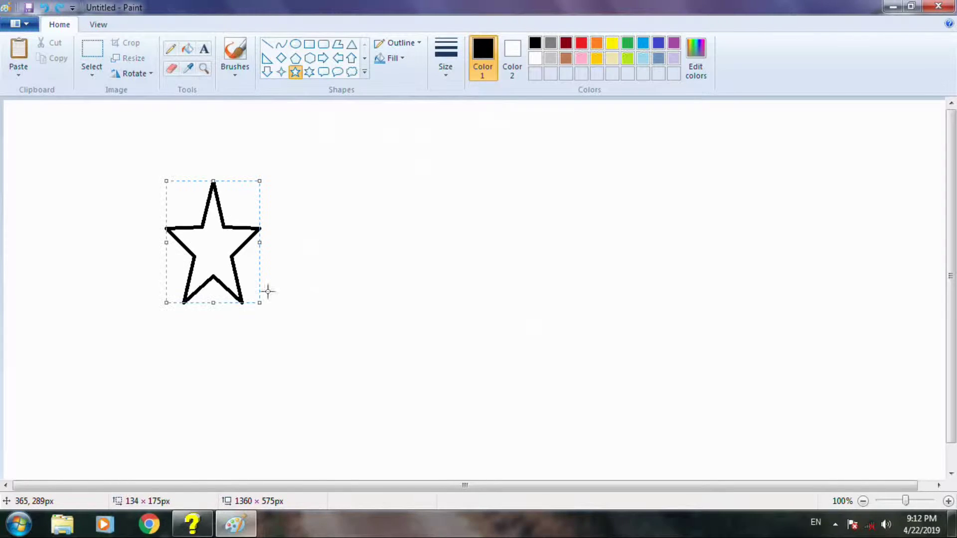
click(295, 58)
drag(248, 193, 346, 308)
click(295, 58)
drag(175, 195, 305, 338)
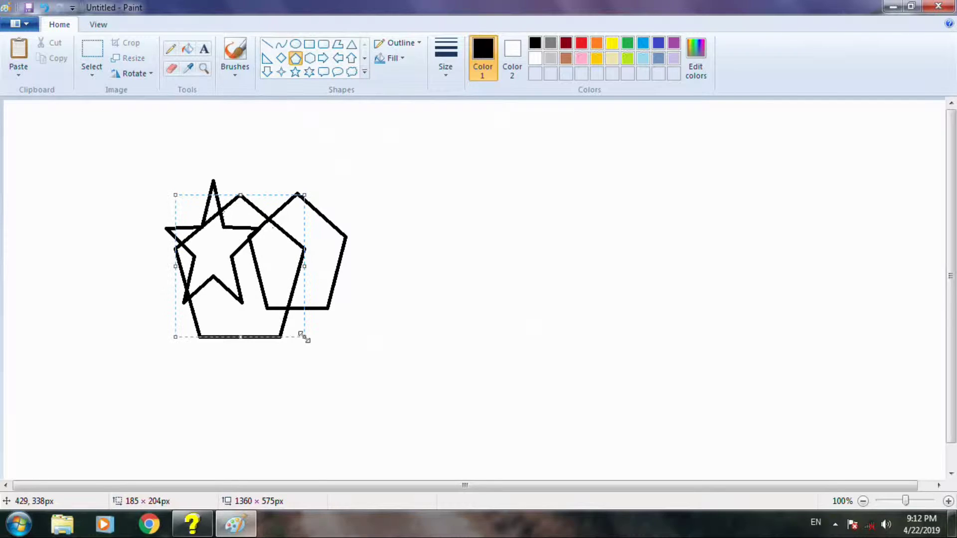
click(250, 147)
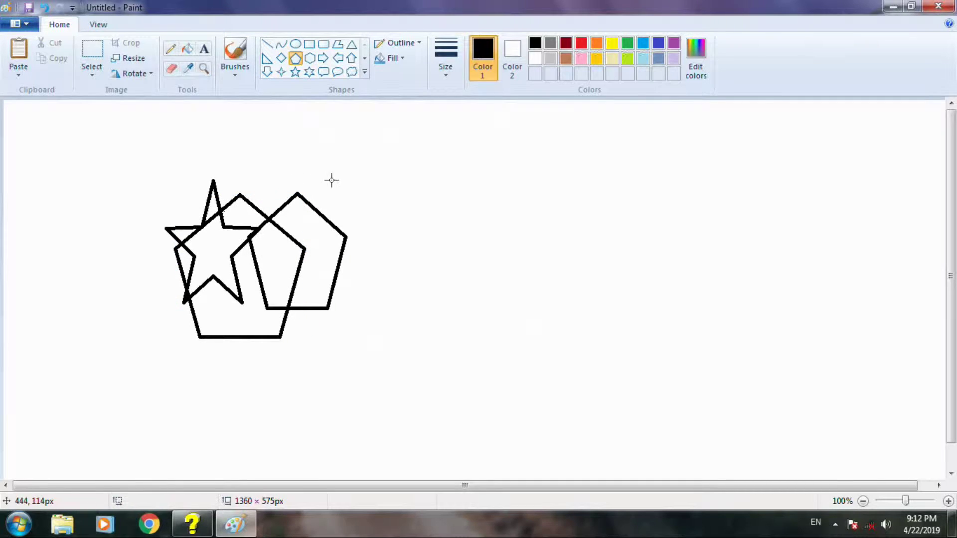
Draw a wide pentagon and move it to the lower right of the overlapping star and pentagons.
drag(387, 186, 597, 321)
drag(500, 263, 417, 352)
click(592, 301)
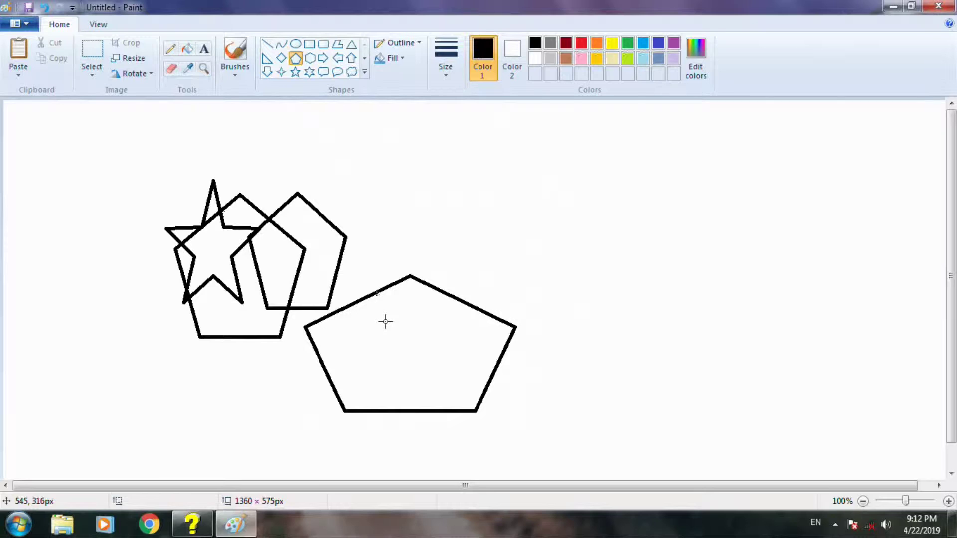
Undo and redo the most recent drawing change repeatedly to demonstrate both commands.
key(ctrl+z)
key(ctrl+y)
key(ctrl+z)
key(ctrl+y)
key(ctrl+z)
key(ctrl+y)
key(ctrl+z)
key(ctrl+y)
key(ctrl+z)
key(ctrl+y)
key(ctrl+z)
key(ctrl+y)
key(ctrl+z)
key(ctrl+y)
key(ctrl+z)
key(ctrl+y)
Try to move the wide pentagon down slightly with a rectangular selection of about 380 × 300 px, and undo the move.
click(89, 51)
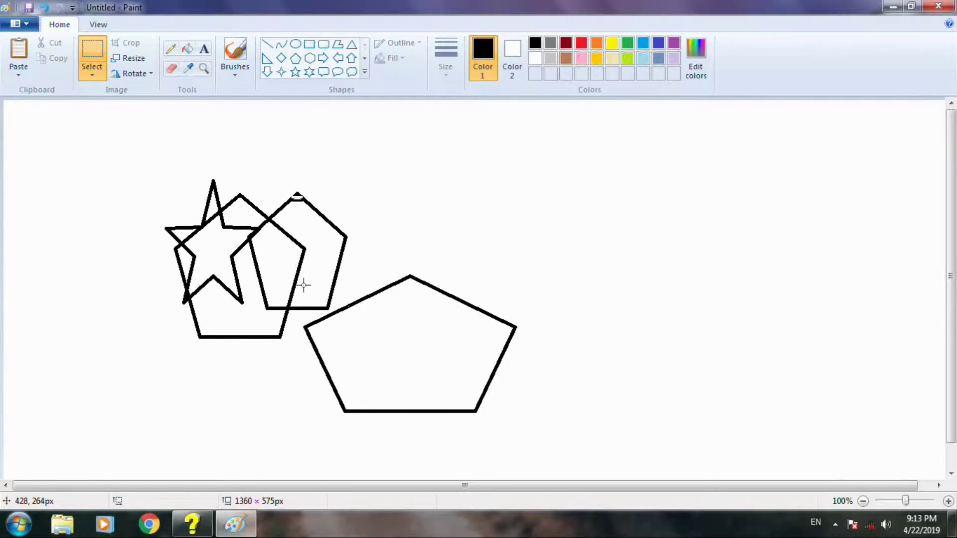
drag(306, 226, 573, 435)
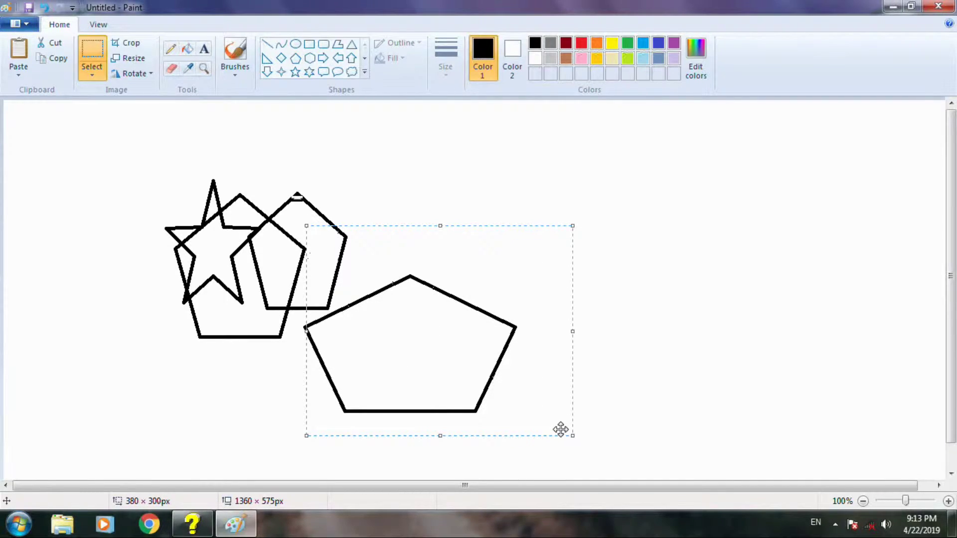
mouse_move(422, 334)
mouse_down()
mouse_move(513, 329)
mouse_move(459, 338)
mouse_move(451, 354)
mouse_move(418, 351)
mouse_up()
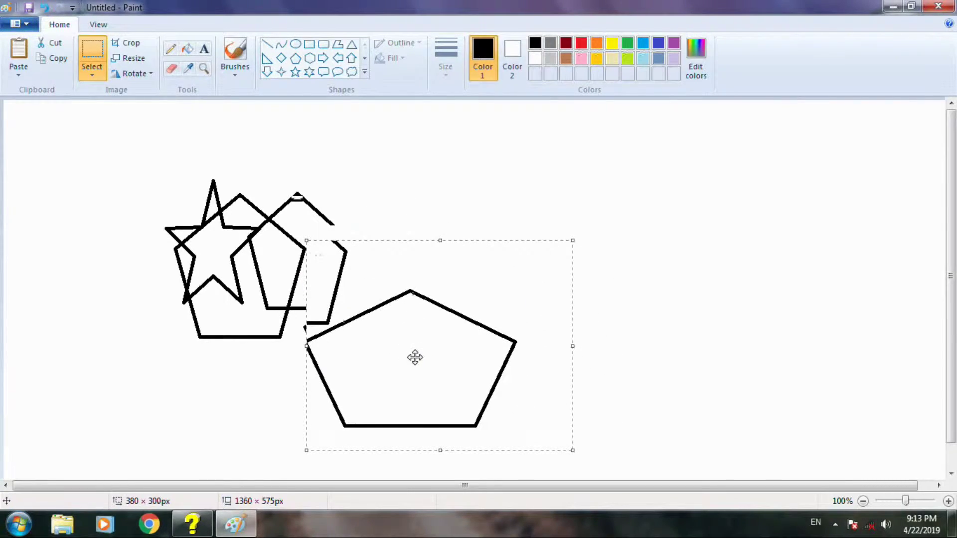
click(375, 170)
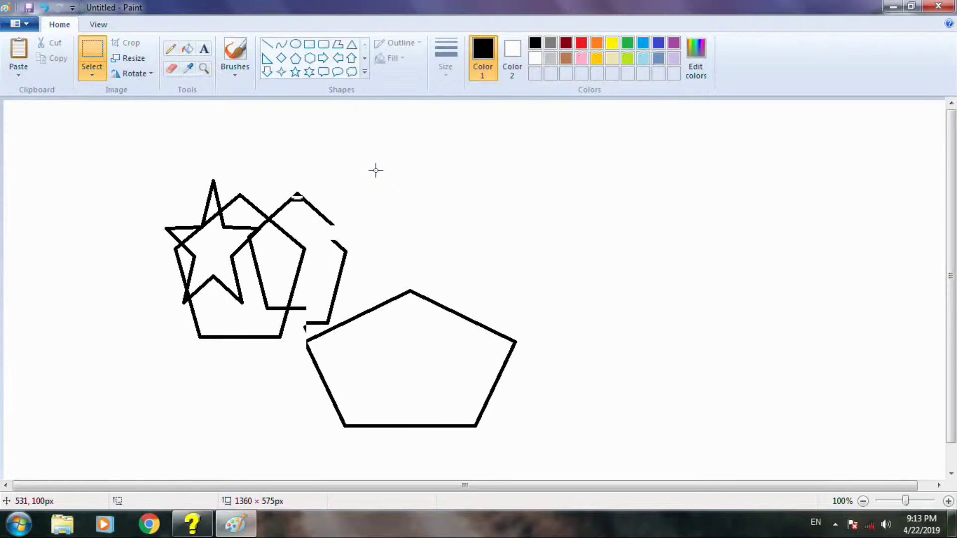
key(ctrl+z)
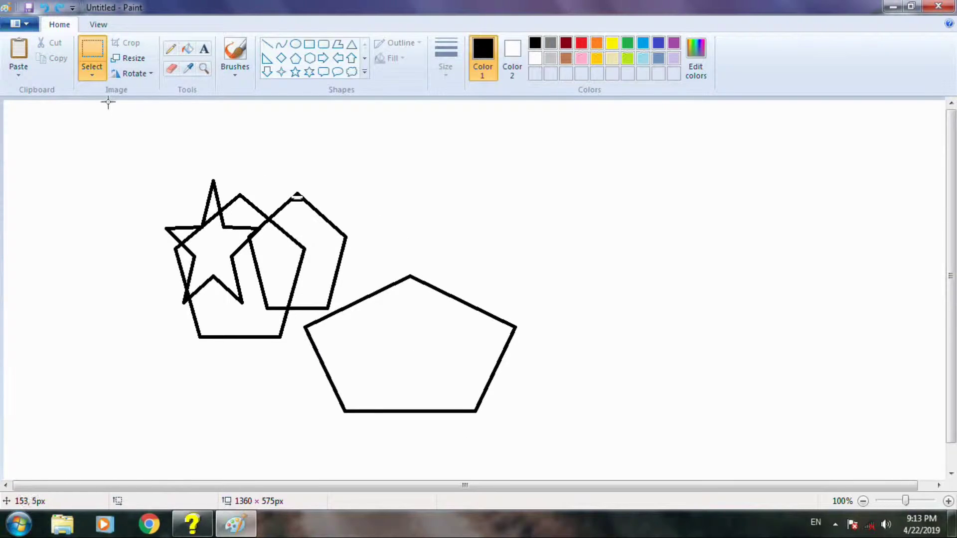
Outline the wide pentagon with a free-form selection and move it up and to the right, clear of the other shapes.
click(92, 76)
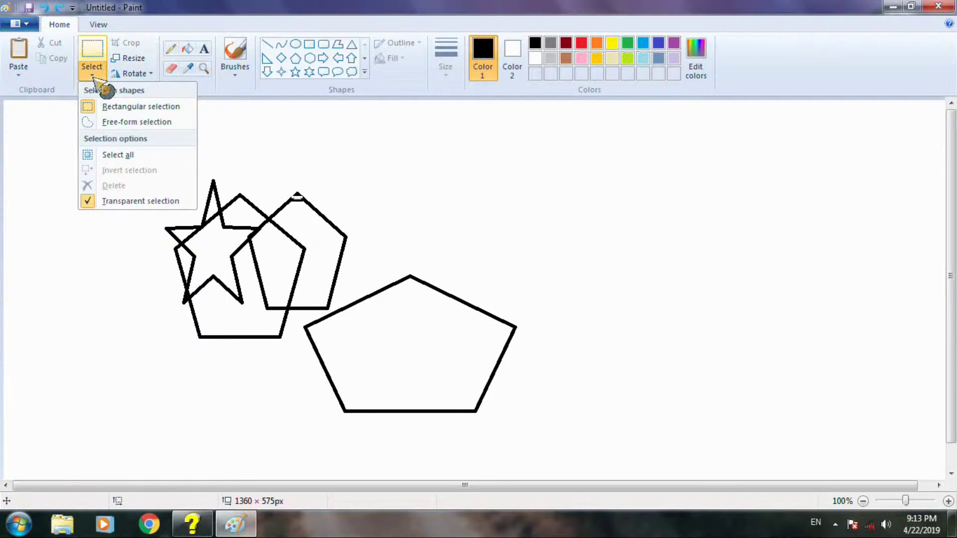
click(117, 124)
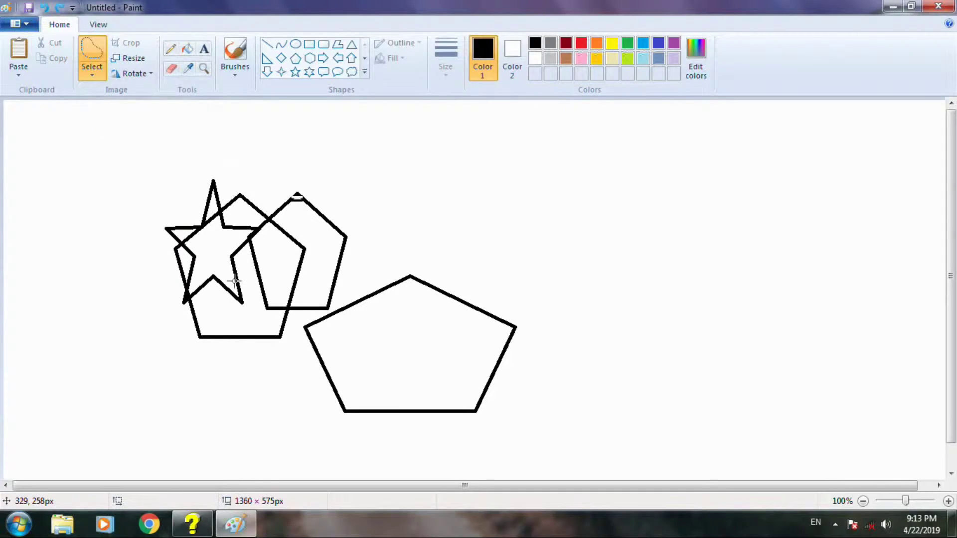
mouse_move(500, 407)
mouse_down()
mouse_move(416, 445)
mouse_move(365, 443)
mouse_move(324, 418)
mouse_move(296, 330)
mouse_move(443, 246)
mouse_move(537, 266)
mouse_move(551, 330)
mouse_move(533, 375)
mouse_move(494, 409)
mouse_up()
drag(438, 374, 503, 251)
click(319, 169)
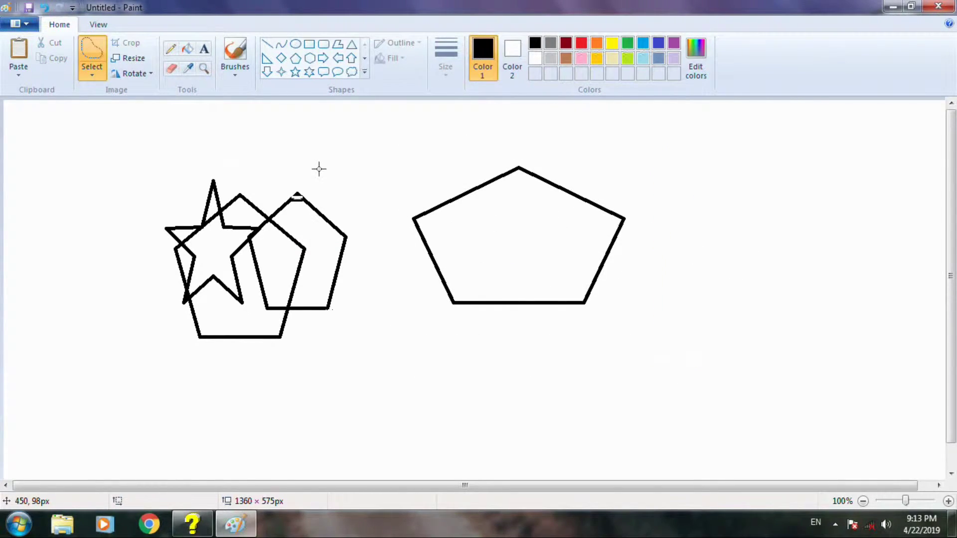
Undo the pentagon's move and all the remaining shapes to clear the canvas.
key(ctrl+z)
key(ctrl+z)
key(ctrl+z)
key(ctrl+z)
key(ctrl+z)
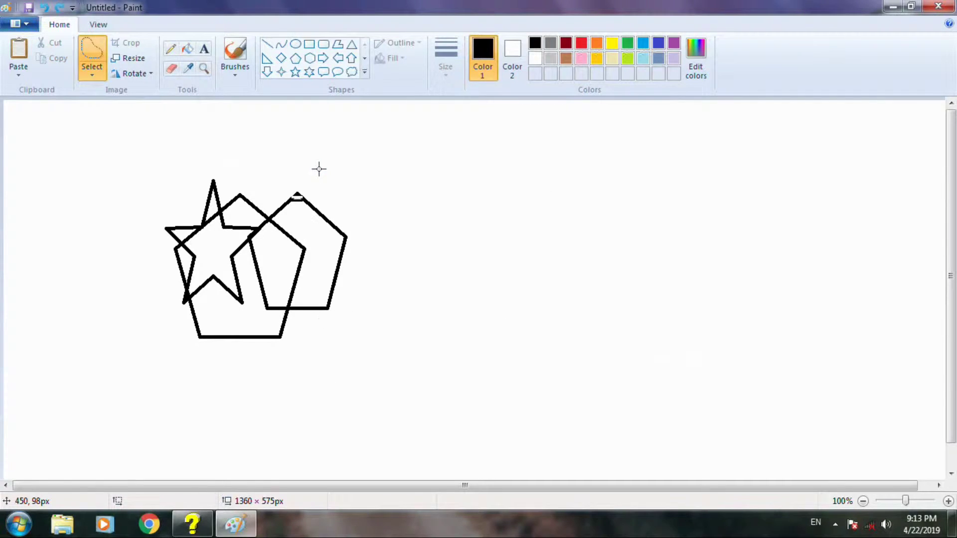
Draw three hexagons in a row across the canvas, making the rightmost one smaller at about 83 × 74 px.
click(309, 57)
drag(64, 148, 178, 260)
drag(268, 152, 380, 268)
drag(482, 185, 543, 240)
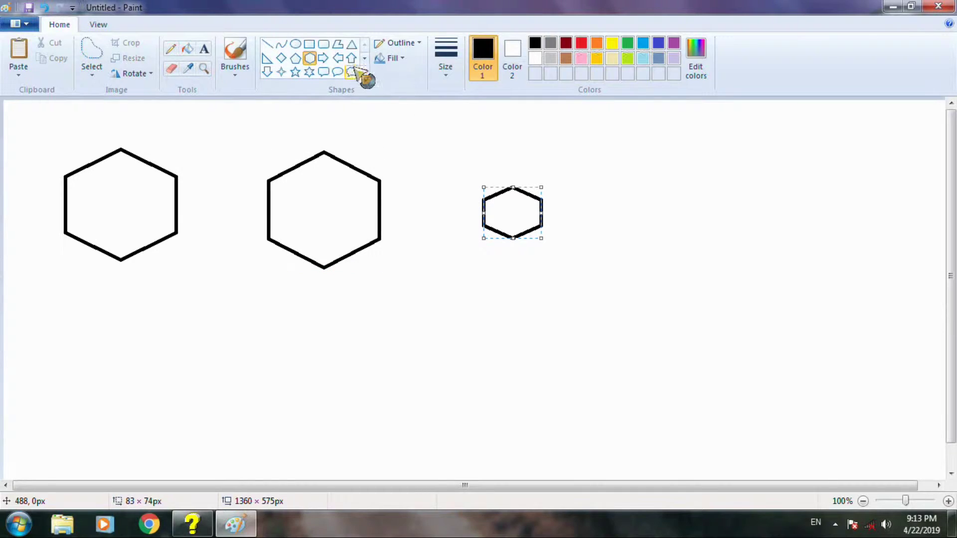
Draw two more hexagons in a second row, the second one wider, and a five-point star to the right of the small hexagon.
drag(241, 307, 336, 425)
drag(420, 305, 544, 406)
click(295, 72)
drag(681, 170, 784, 293)
click(756, 373)
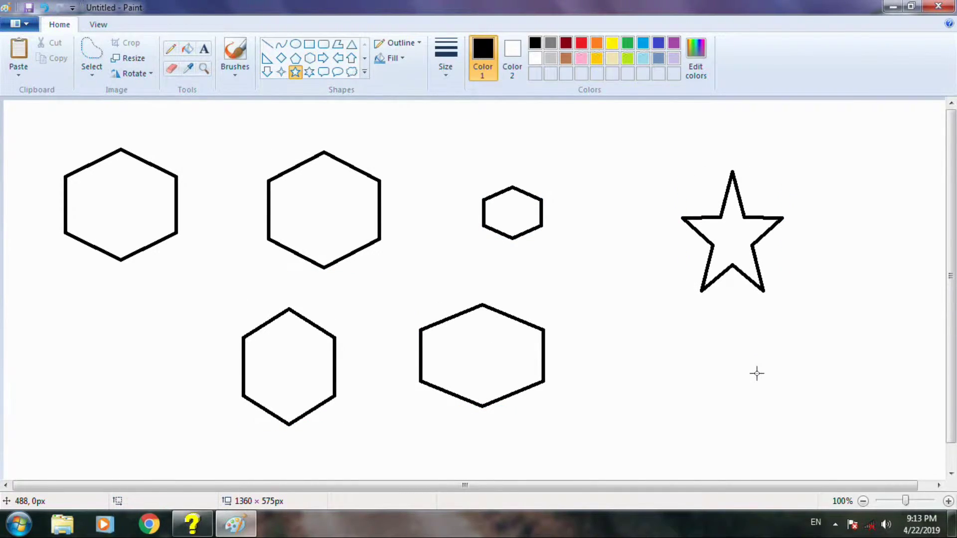
Switch to rectangular selection and select the star with a wide margin, about 267 × 321 px.
drag(659, 139, 785, 307)
key(ctrl+z)
click(98, 70)
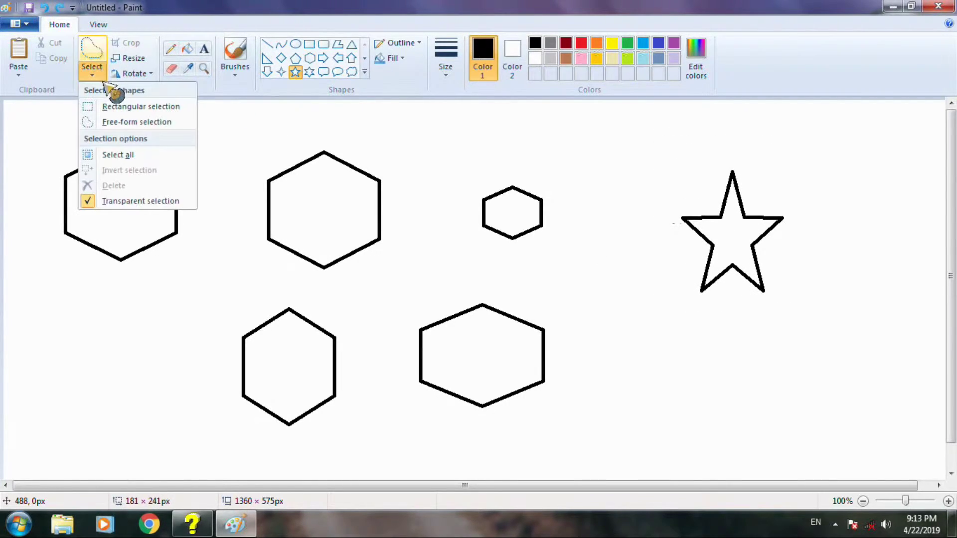
click(122, 107)
drag(654, 135, 840, 360)
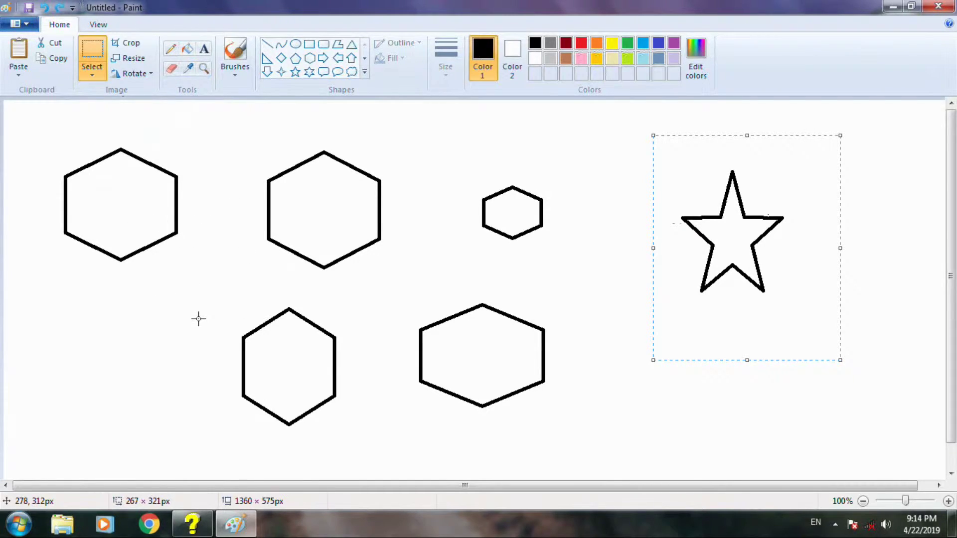
Delete the three upper-row hexagons one at a time using rectangular selections.
drag(31, 112, 212, 269)
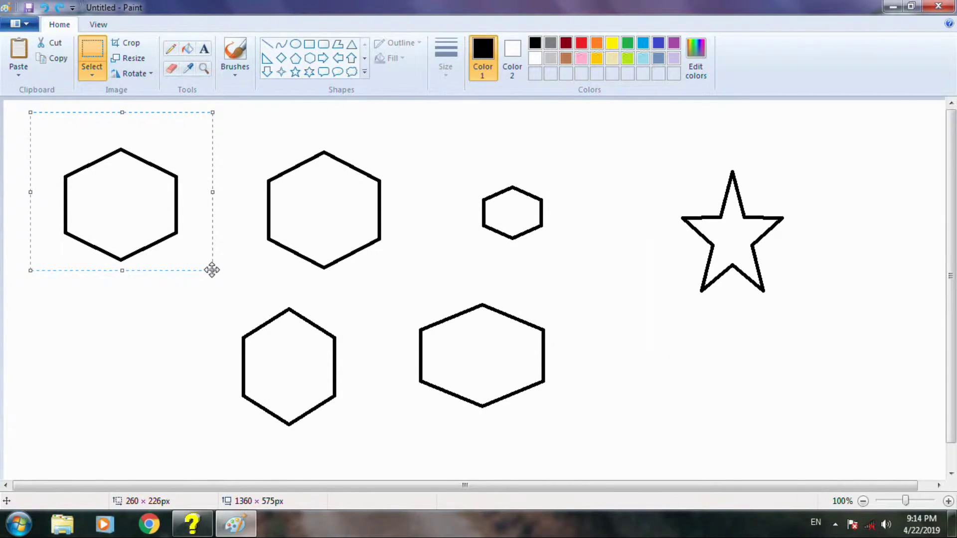
key(Delete)
drag(232, 145, 419, 279)
key(Delete)
drag(451, 149, 566, 332)
key(Delete)
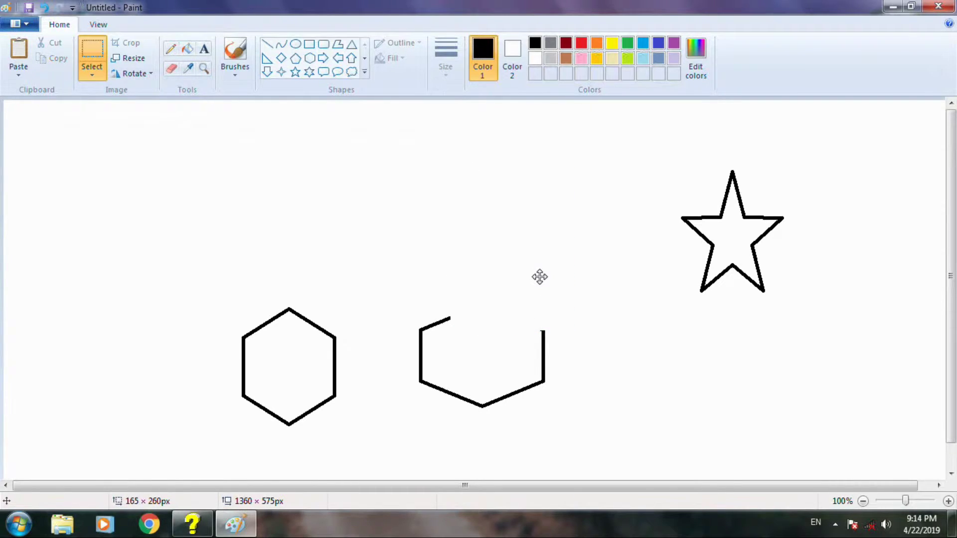
Undo the three hexagon deletions and the star, and redo the star.
key(ctrl+z)
key(ctrl+z)
key(ctrl+z)
key(ctrl+z)
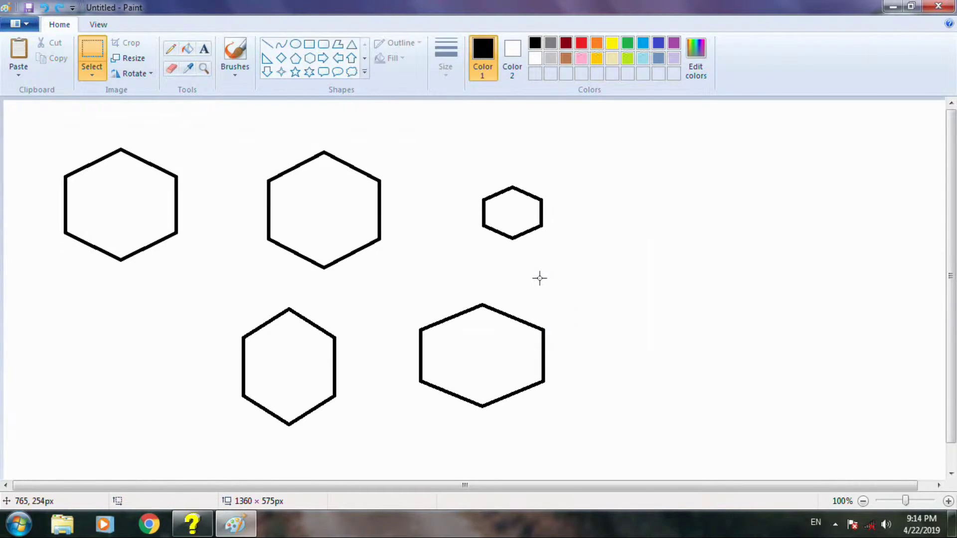
key(ctrl+y)
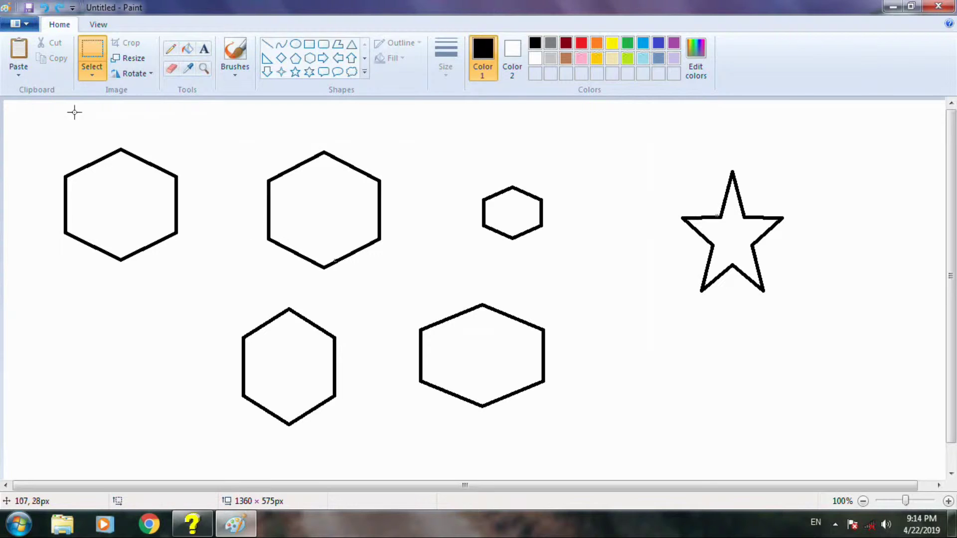
Select the star with a rectangle of about 253 × 276 px, invert the selection and delete everything except the star.
drag(644, 139, 822, 332)
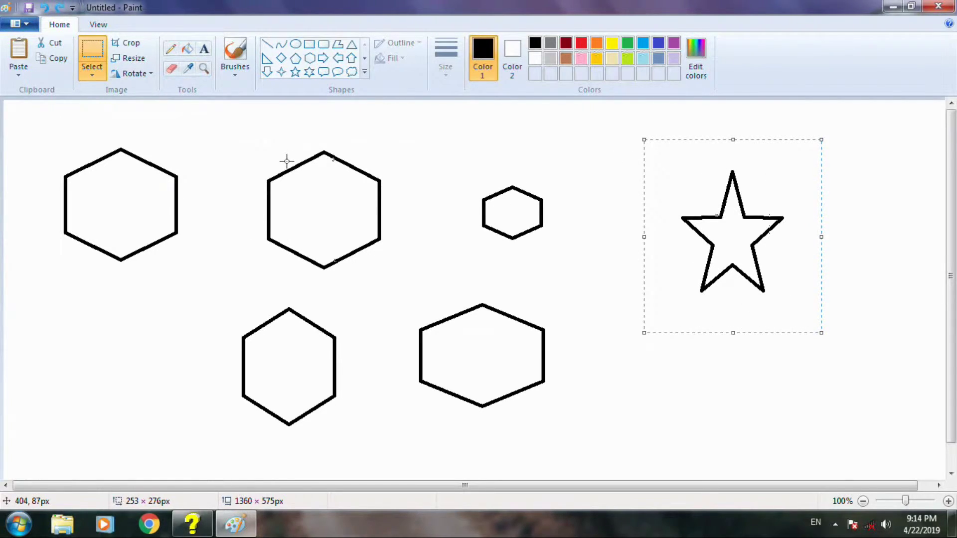
click(92, 78)
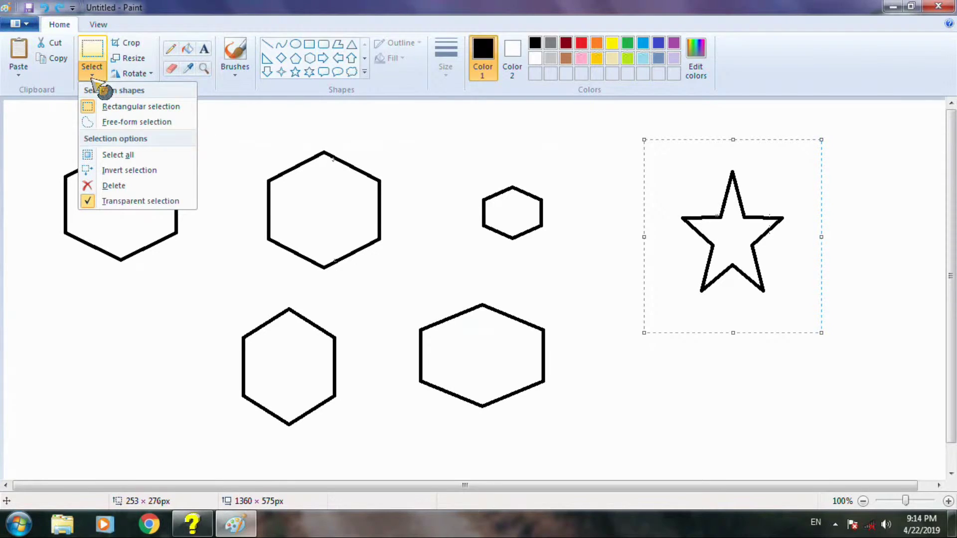
click(129, 170)
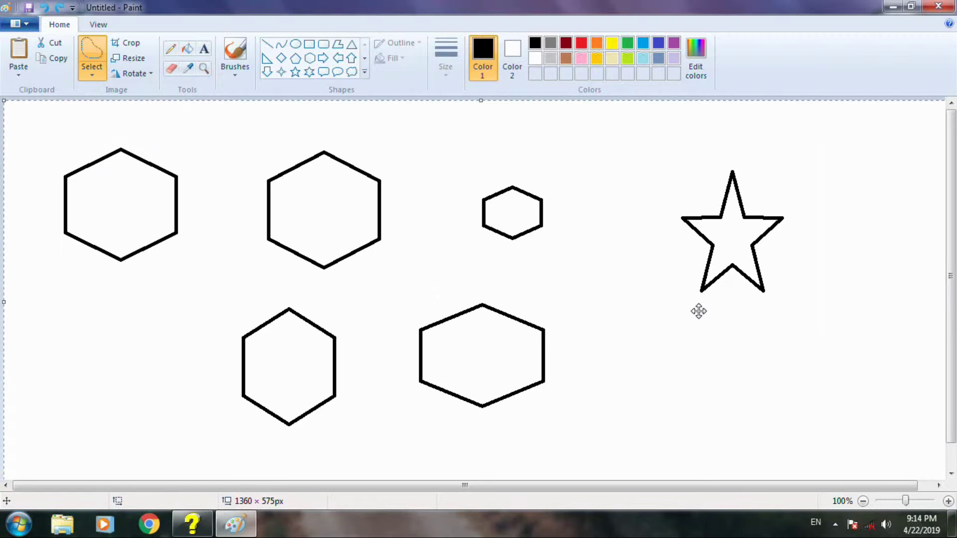
key(Delete)
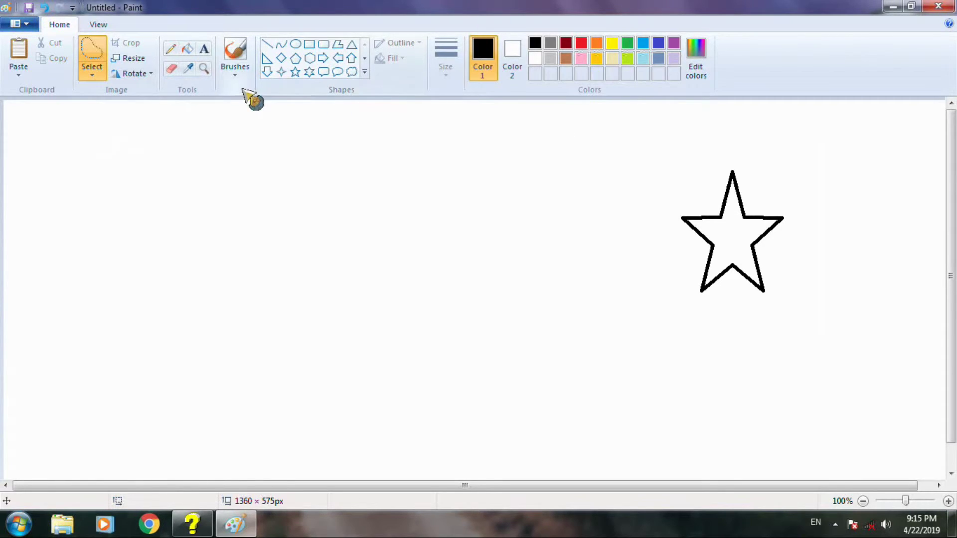
Magnify the star up to 300% with the Magnifier and return the zoom to 100%.
click(204, 69)
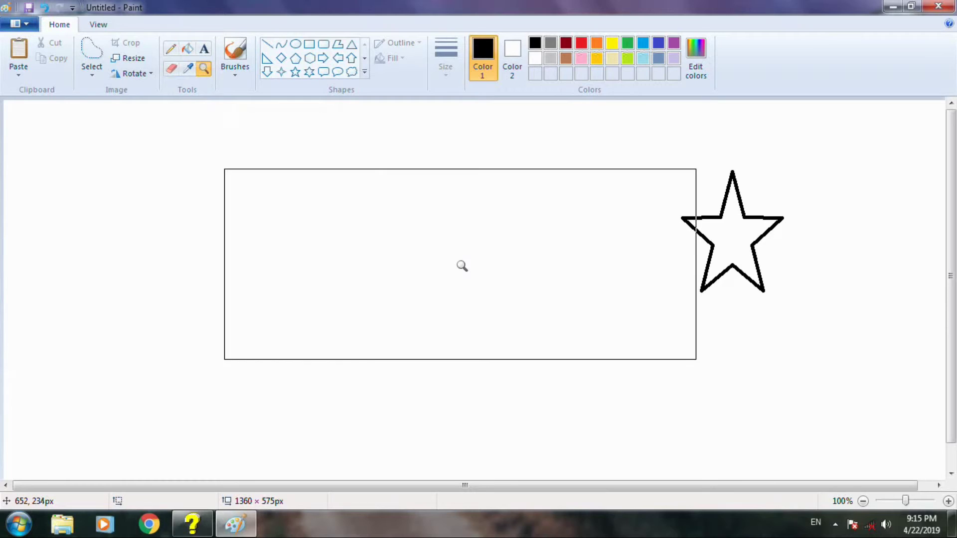
click(462, 265)
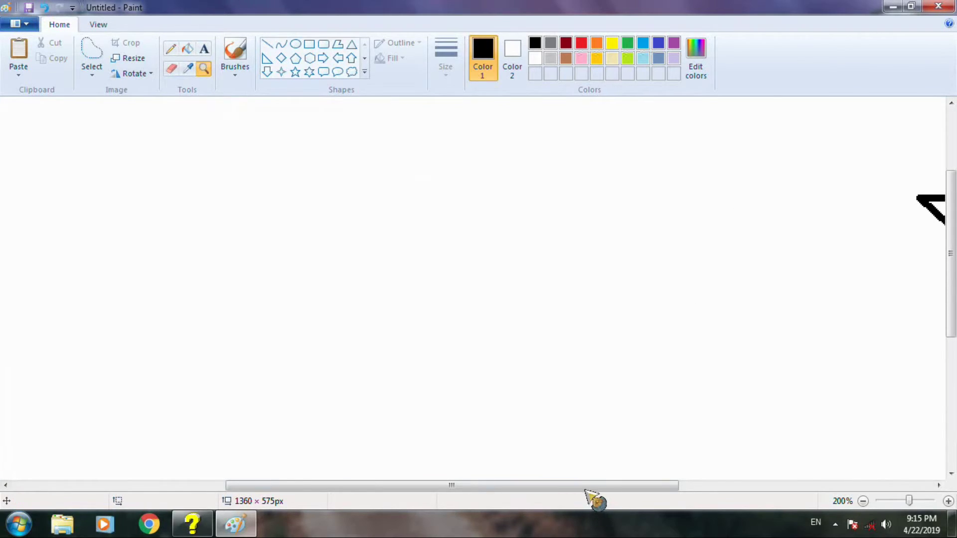
drag(588, 491, 752, 489)
click(555, 230)
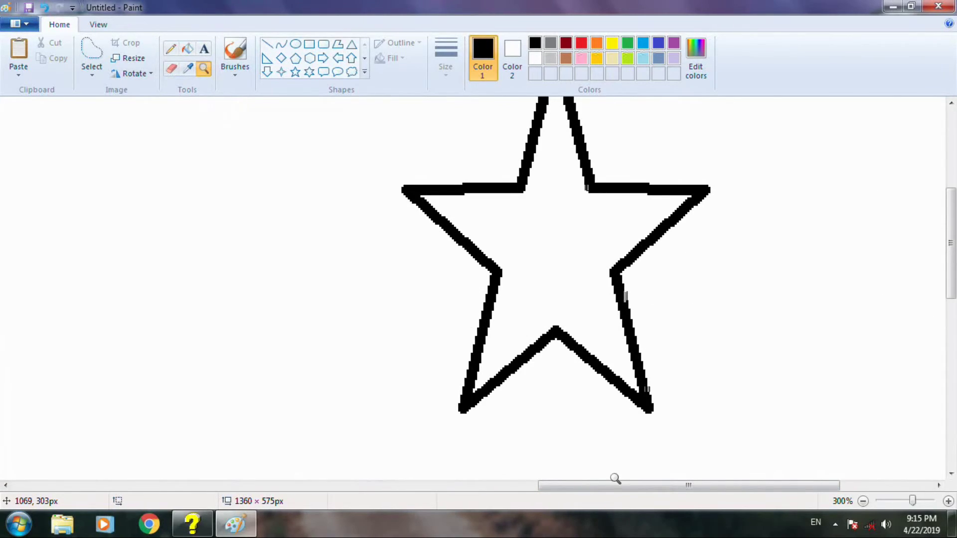
right_click(459, 322)
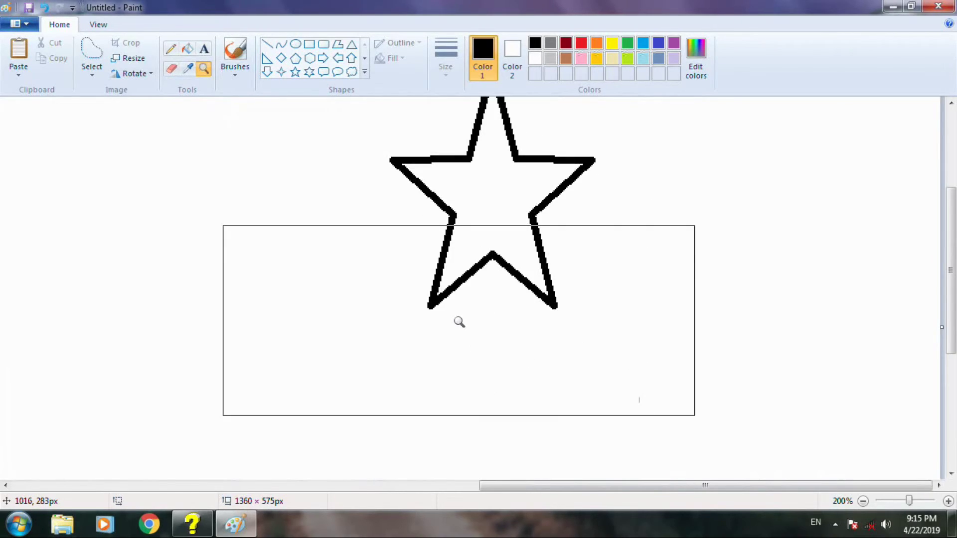
right_click(456, 321)
right_click(456, 321)
Magnify an empty area of the canvas to 500%, zoom out to 25% and leave the Magnifier.
click(308, 212)
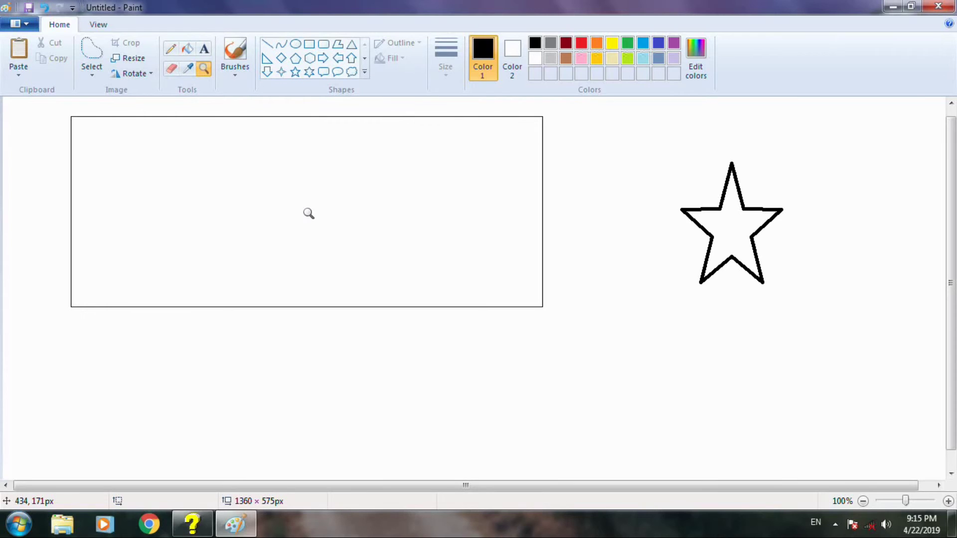
click(308, 213)
click(309, 213)
click(309, 214)
click(309, 214)
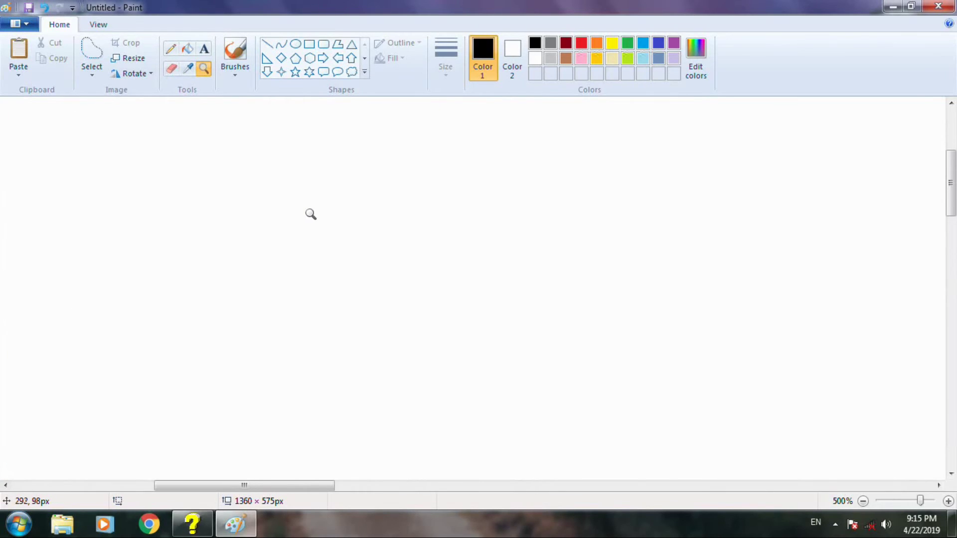
right_click(304, 200)
right_click(304, 200)
right_click(304, 200)
right_click(303, 199)
right_click(304, 200)
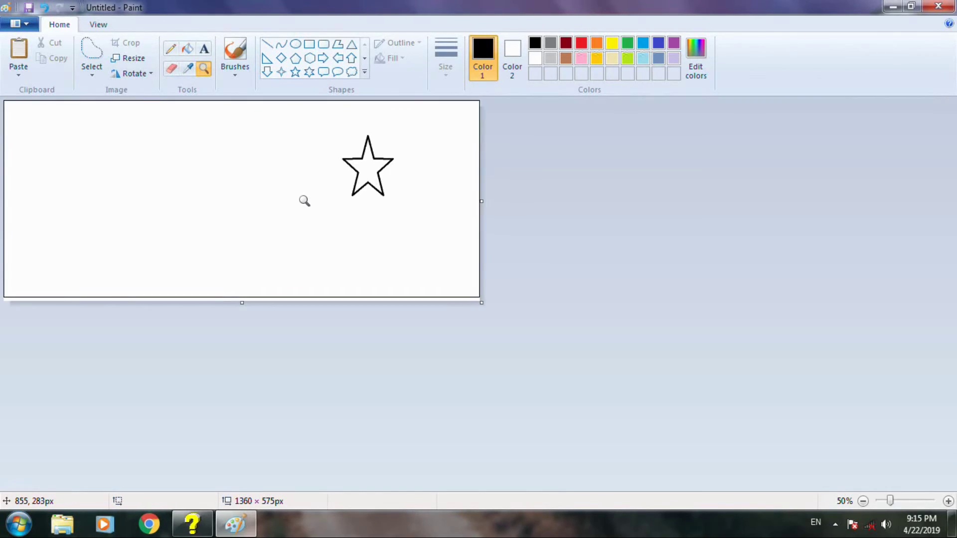
right_click(303, 200)
key(Escape)
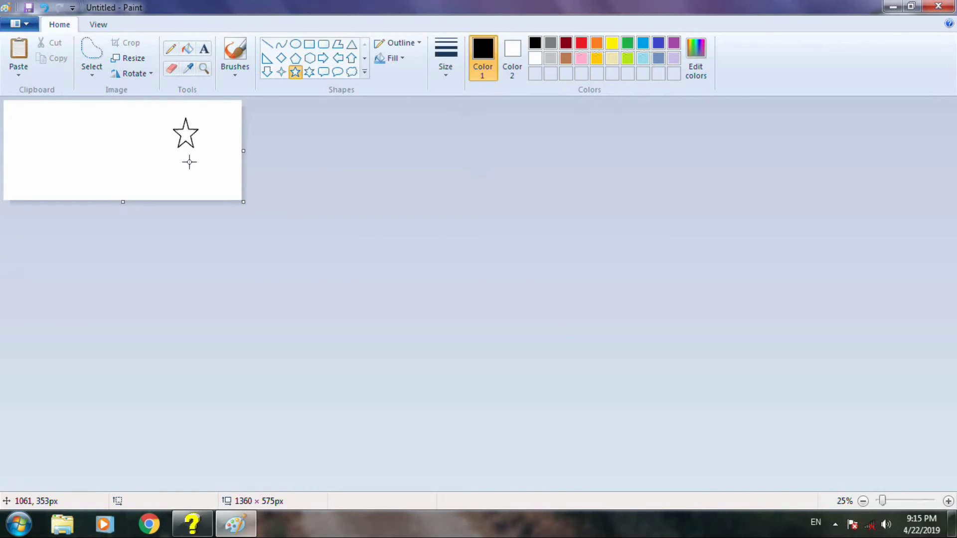